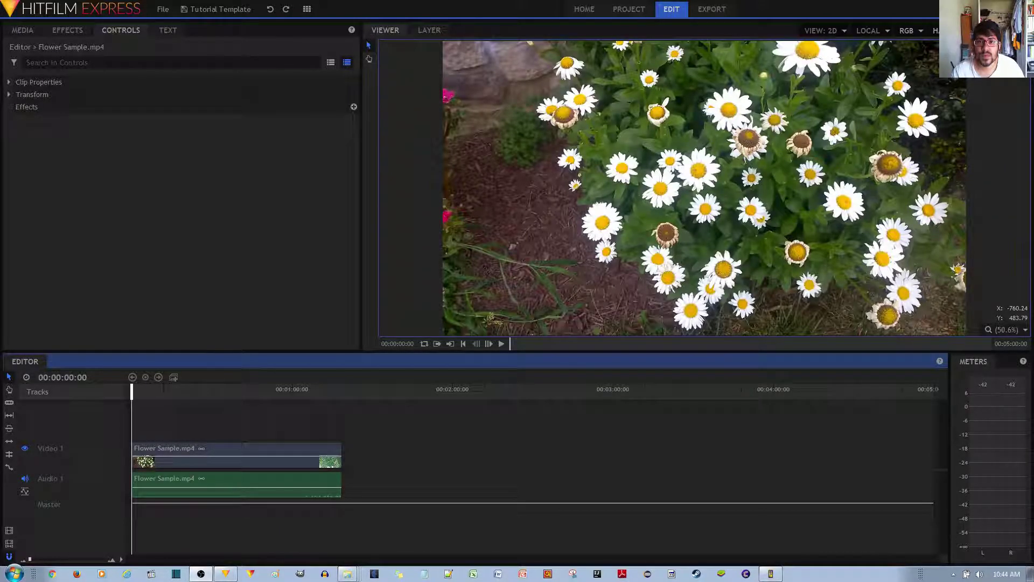
Show the Effects library with the Distort category listing Bulge, Heat Distortion and Twirl
{"action": "left_click", "coordinate": [65, 30]}
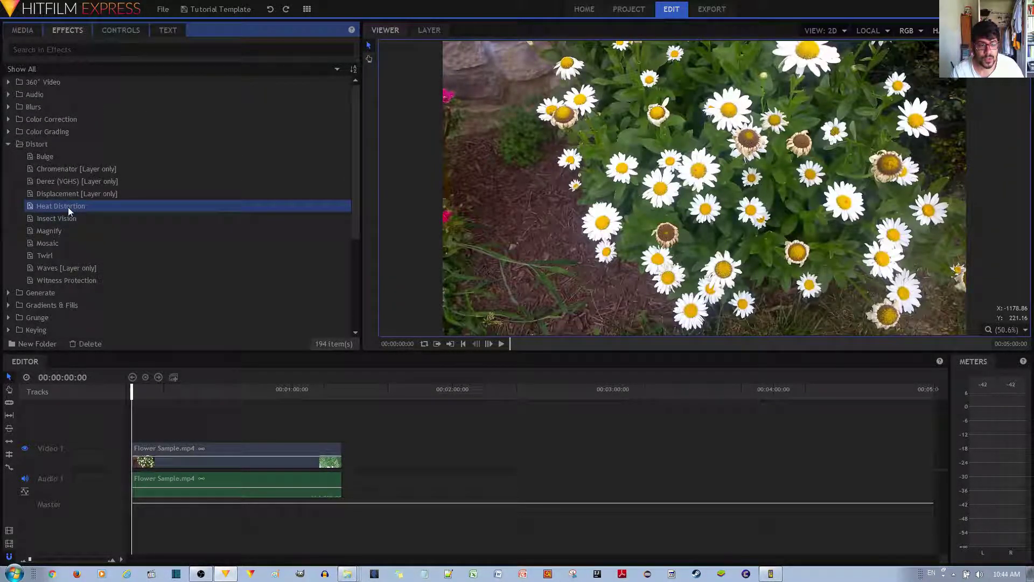
Apply Heat Distortion to Flower Sample.mp4 and expand its parameters in Controls
{"action": "left_click_drag", "start_coordinate": [58, 207], "coordinate": [210, 453]}
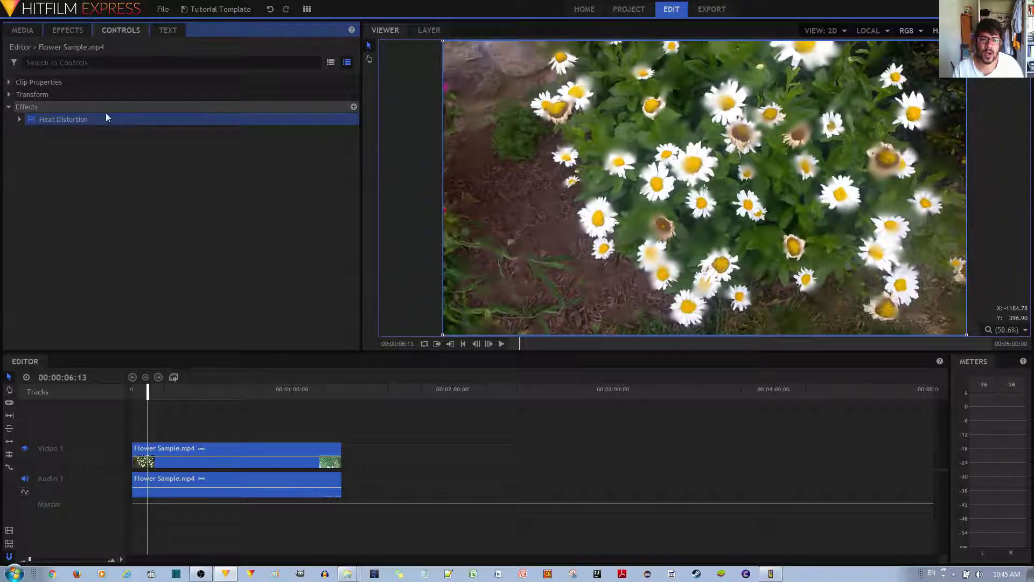
{"action": "left_click", "coordinate": [20, 119]}
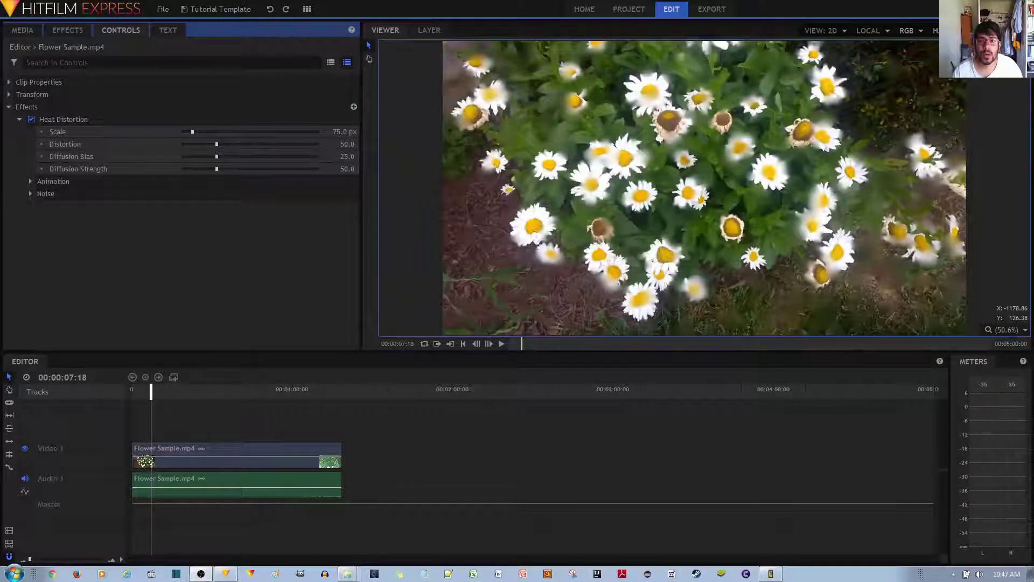
Expand the Animation and Noise groups, trial a much larger Scale, then undo back to 75.0 px
{"action": "left_click", "coordinate": [30, 181]}
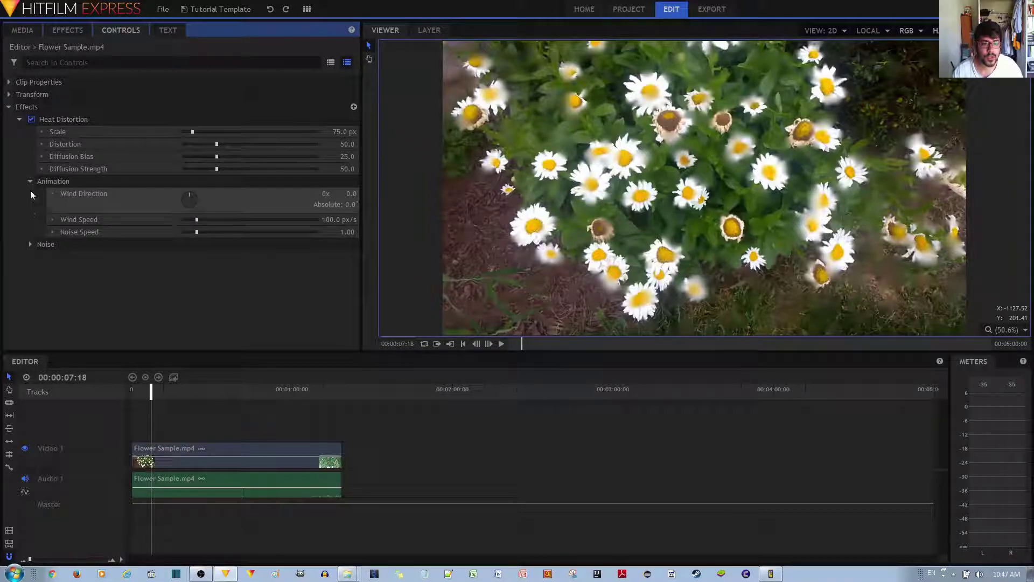
{"action": "left_click", "coordinate": [29, 245]}
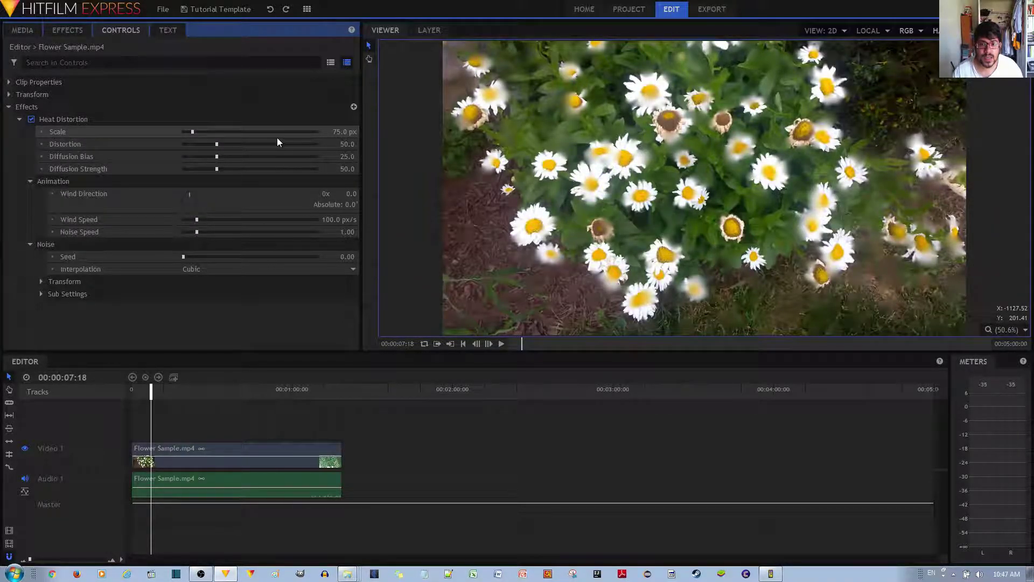
{"action": "left_click_drag", "start_coordinate": [192, 131], "coordinate": [272, 133]}
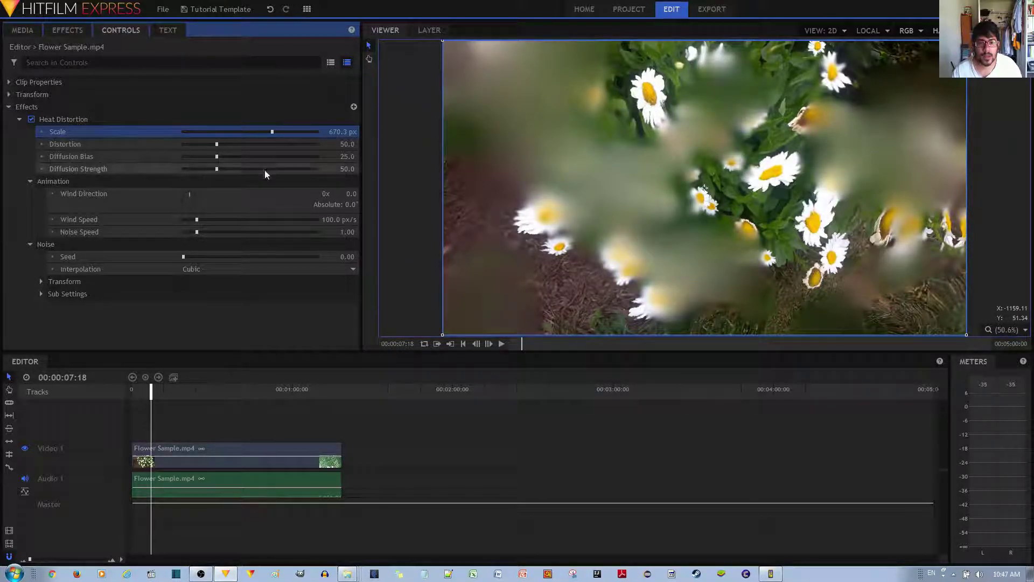
{"action": "key", "text": "ctrl+z"}
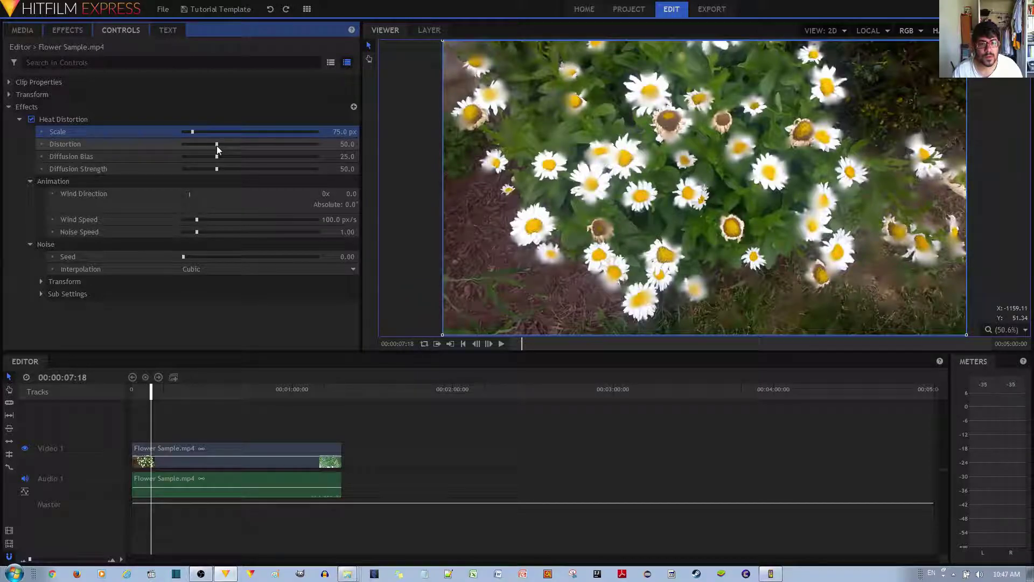
Raise Distortion to its 200 maximum and play the clip to preview the warping
{"action": "left_click_drag", "start_coordinate": [217, 146], "coordinate": [422, 153]}
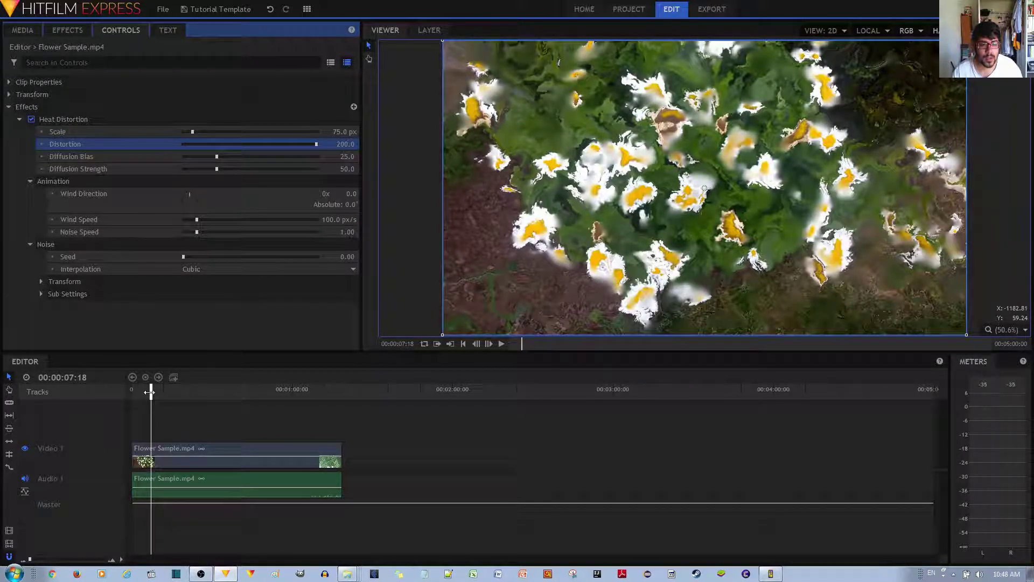
{"action": "left_click", "coordinate": [318, 359]}
{"action": "key", "text": "space"}
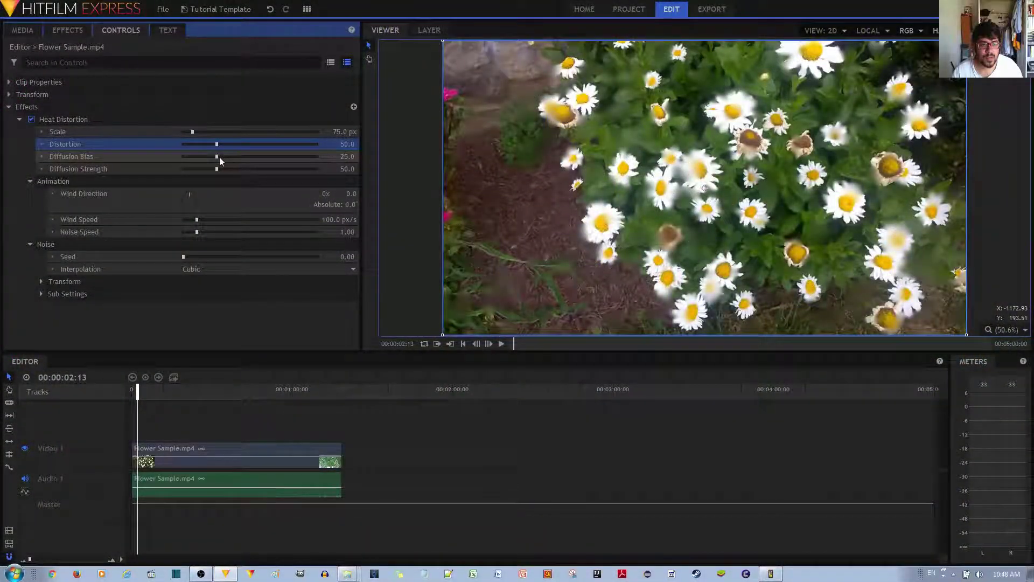
Sweep Diffusion Bias from 0 to 100, then drop Diffusion Strength to 2.0
{"action": "left_click", "coordinate": [218, 157]}
{"action": "left_click_drag", "start_coordinate": [186, 156], "coordinate": [167, 155]}
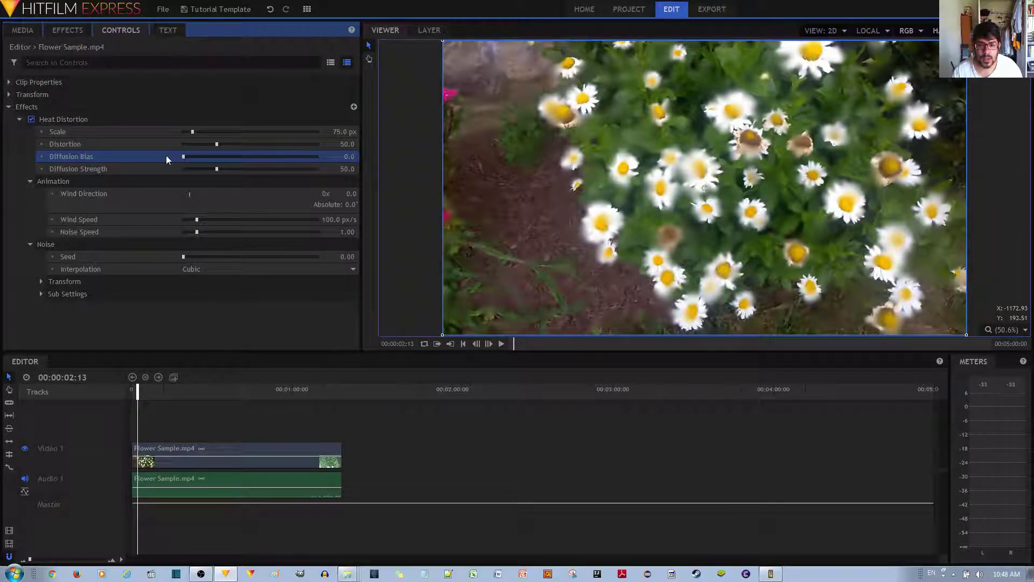
{"action": "left_click_drag", "start_coordinate": [166, 156], "coordinate": [324, 164]}
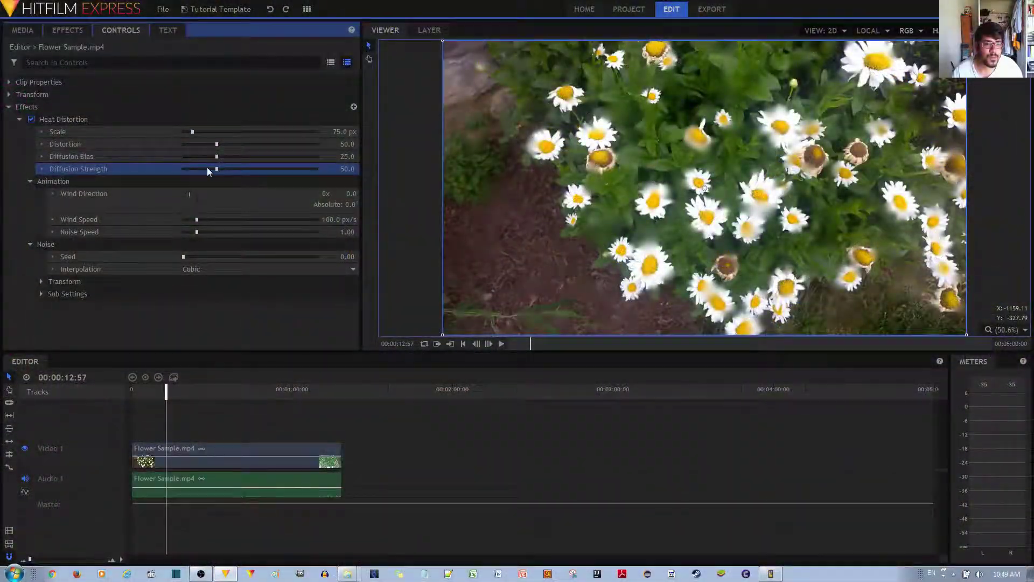
{"action": "left_click_drag", "start_coordinate": [215, 170], "coordinate": [164, 166]}
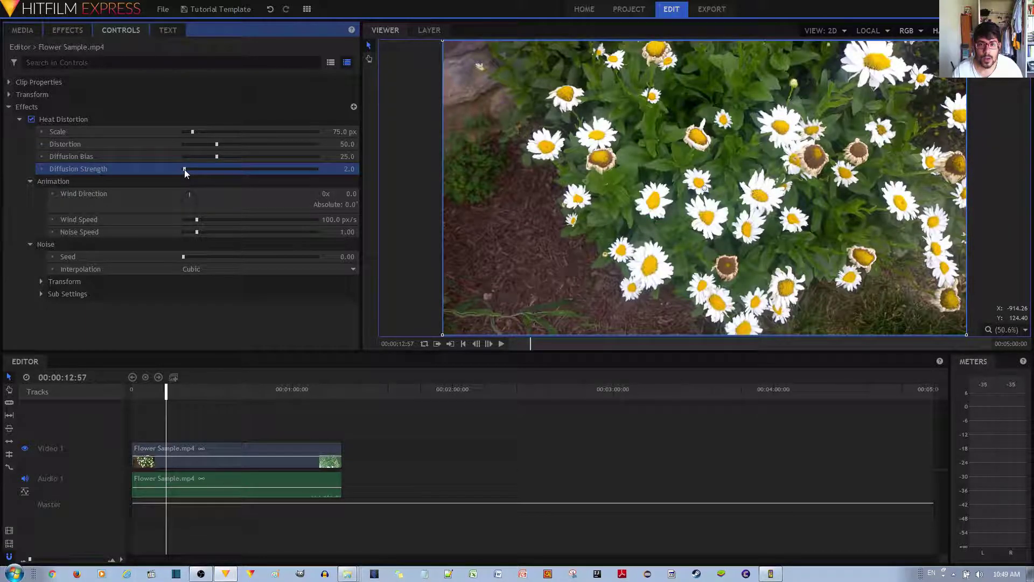
Trial Diffusion Strength at 200 and undo to 50.0, then rotate the Wind Direction dial
{"action": "left_click_drag", "start_coordinate": [184, 169], "coordinate": [374, 173]}
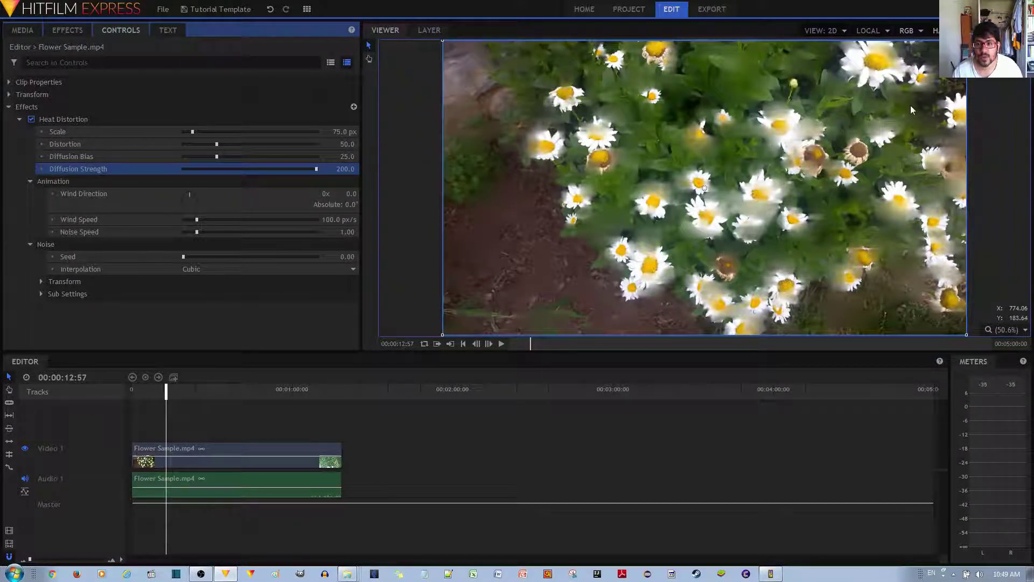
{"action": "key", "text": "ctrl+z"}
{"action": "left_click", "coordinate": [190, 197]}
{"action": "left_click_drag", "start_coordinate": [192, 196], "coordinate": [166, 202]}
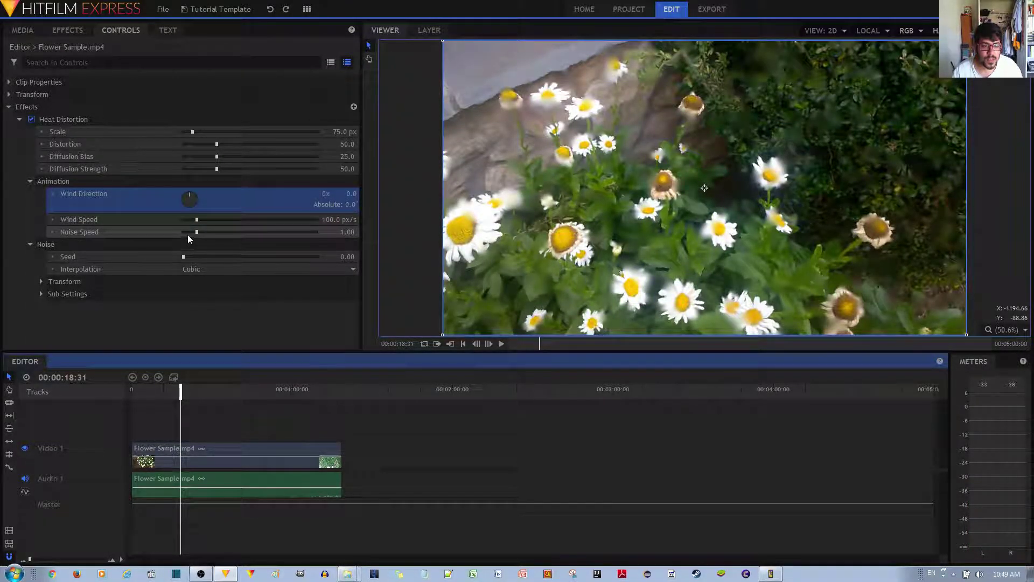
{"action": "left_click", "coordinate": [38, 281]}
{"action": "left_click", "coordinate": [41, 281]}
{"action": "left_click", "coordinate": [41, 281]}
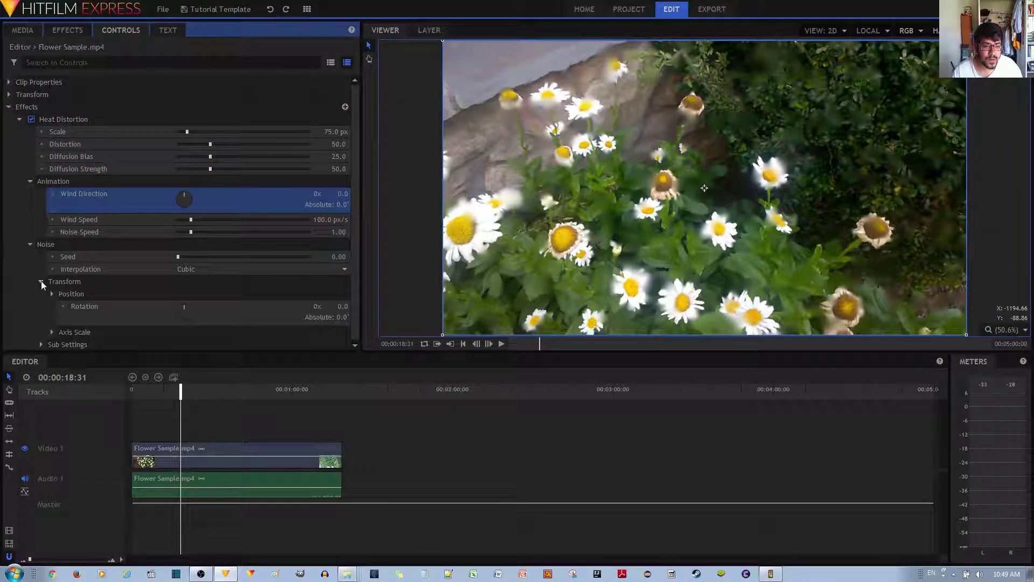
{"action": "left_click", "coordinate": [41, 281]}
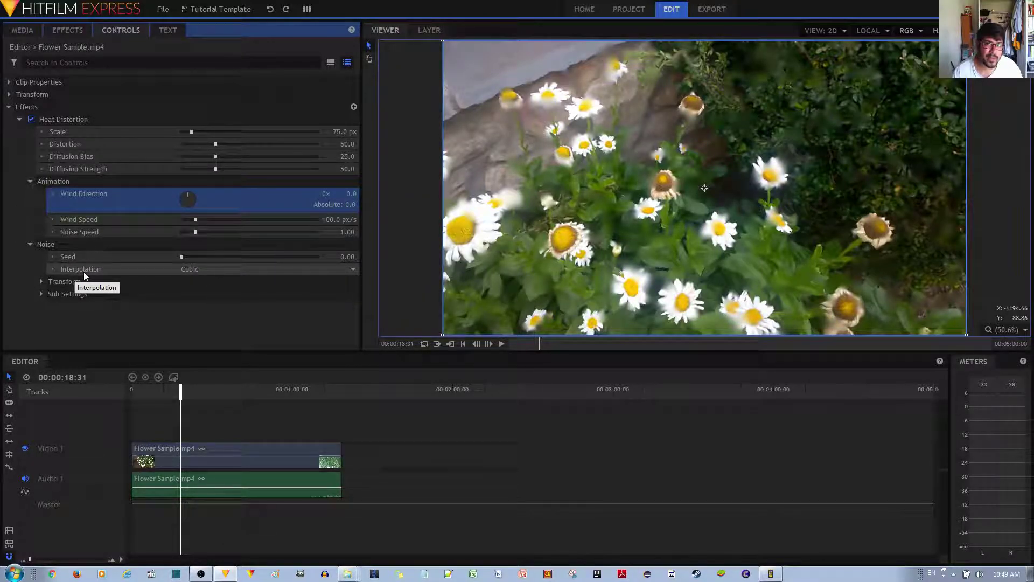
{"action": "left_click", "coordinate": [217, 269]}
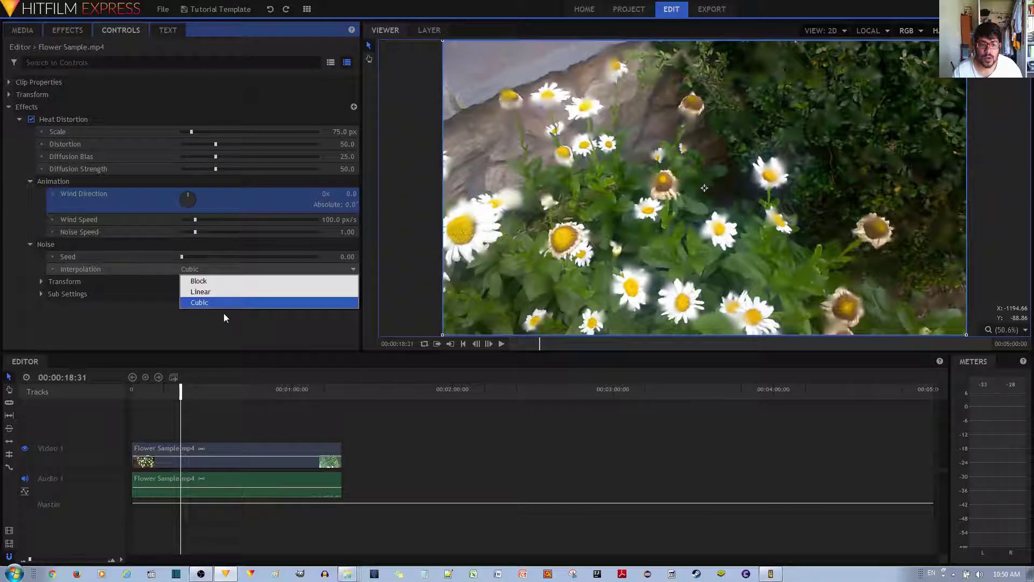
Try Linear noise Interpolation around 00:00:03:31, then revert to Cubic
{"action": "left_click", "coordinate": [264, 331]}
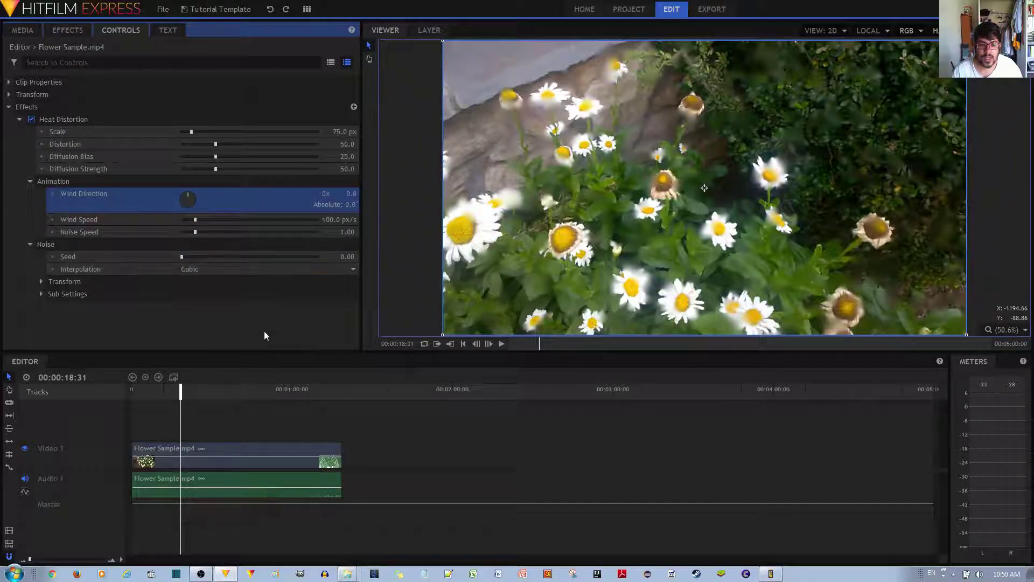
{"action": "left_click", "coordinate": [264, 331]}
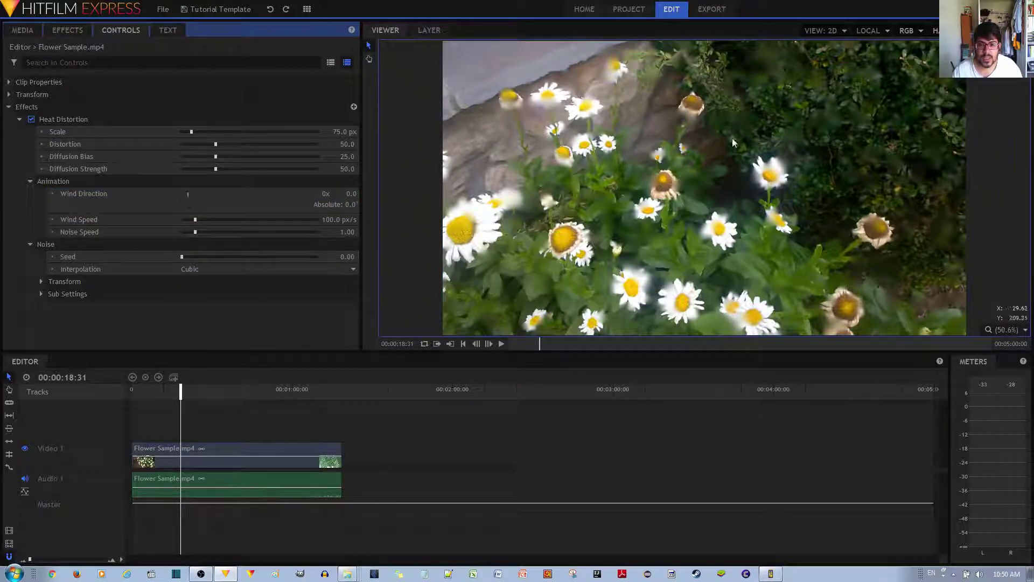
{"action": "left_click", "coordinate": [301, 269]}
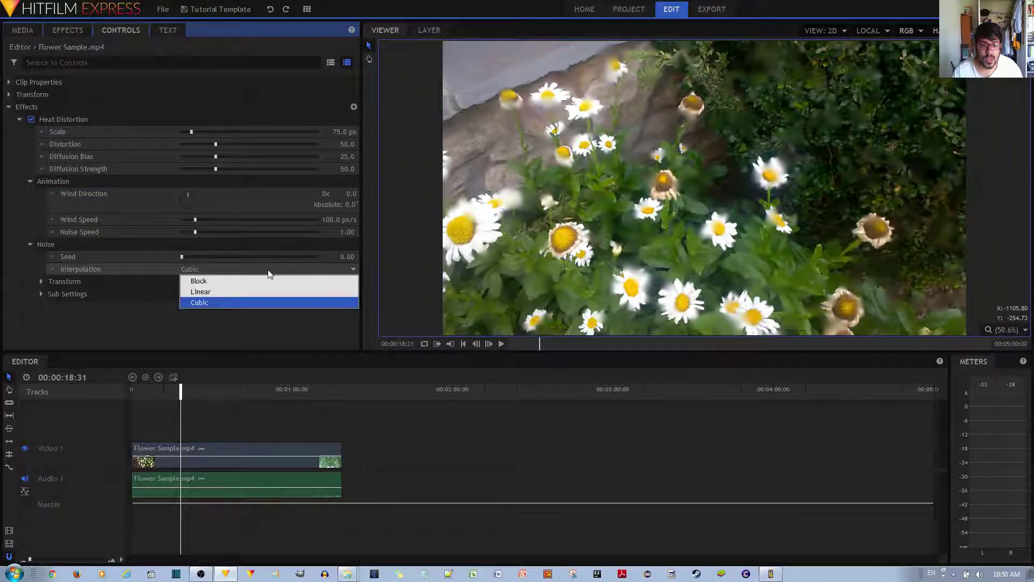
{"action": "left_click", "coordinate": [210, 291]}
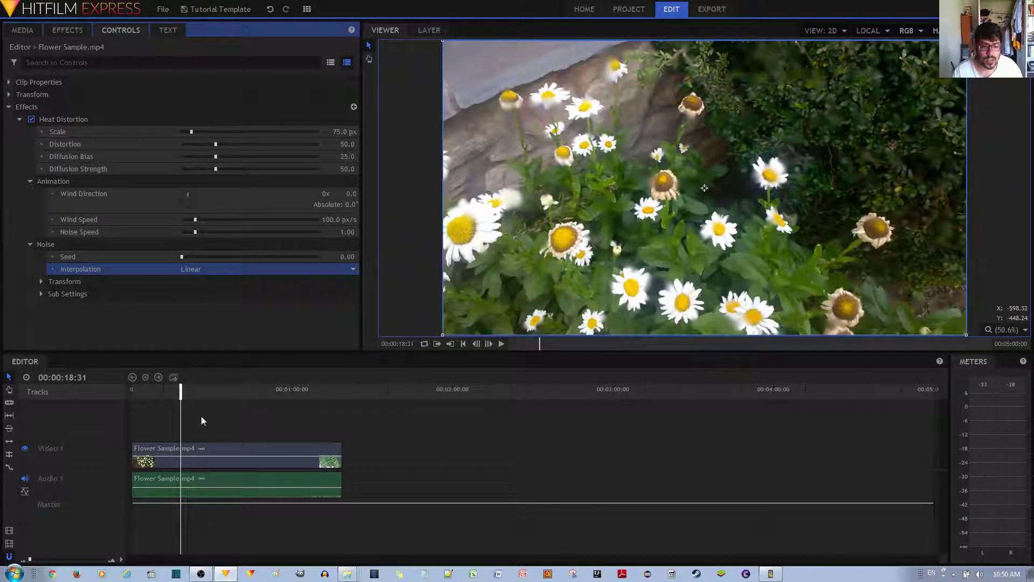
{"action": "left_click", "coordinate": [140, 389]}
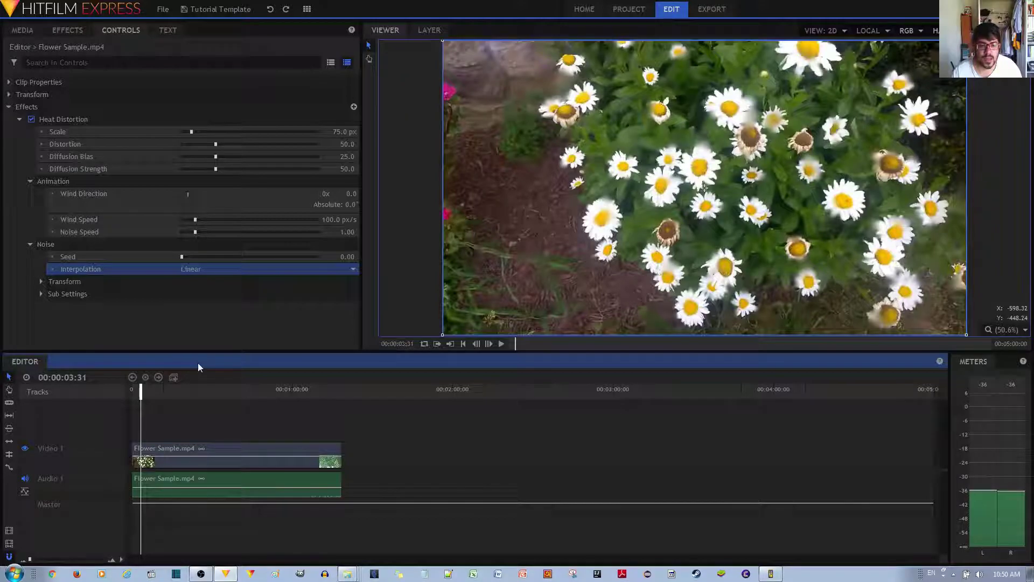
{"action": "key", "text": "Down"}
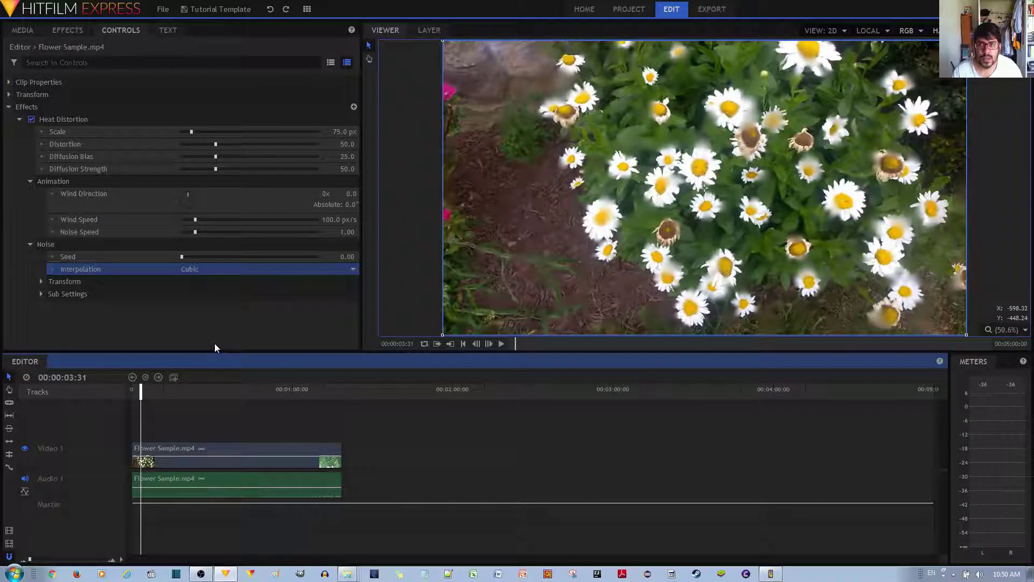
Set noise Interpolation to Block and return the playhead to the clip start
{"action": "left_click", "coordinate": [237, 270]}
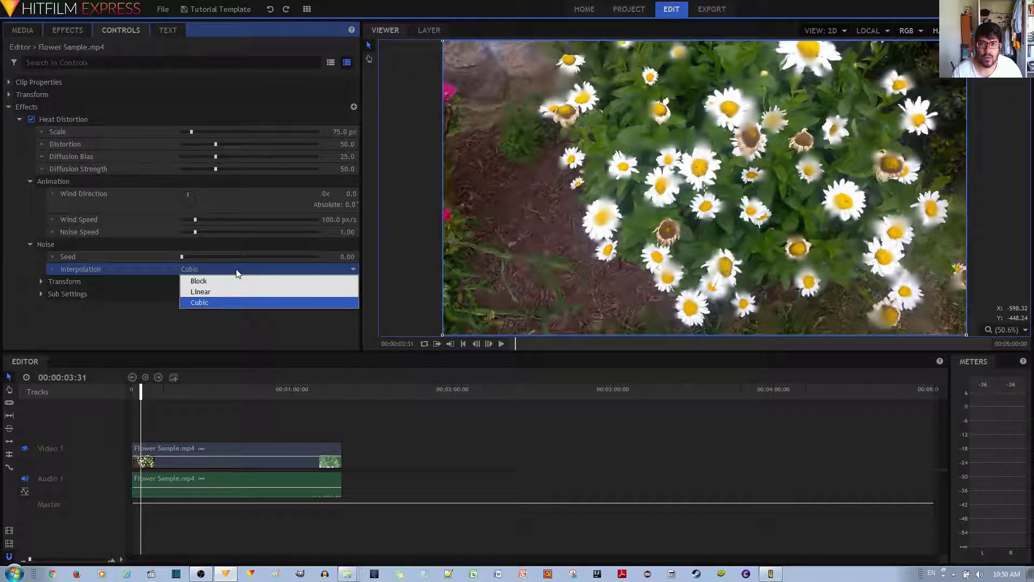
{"action": "left_click", "coordinate": [196, 281]}
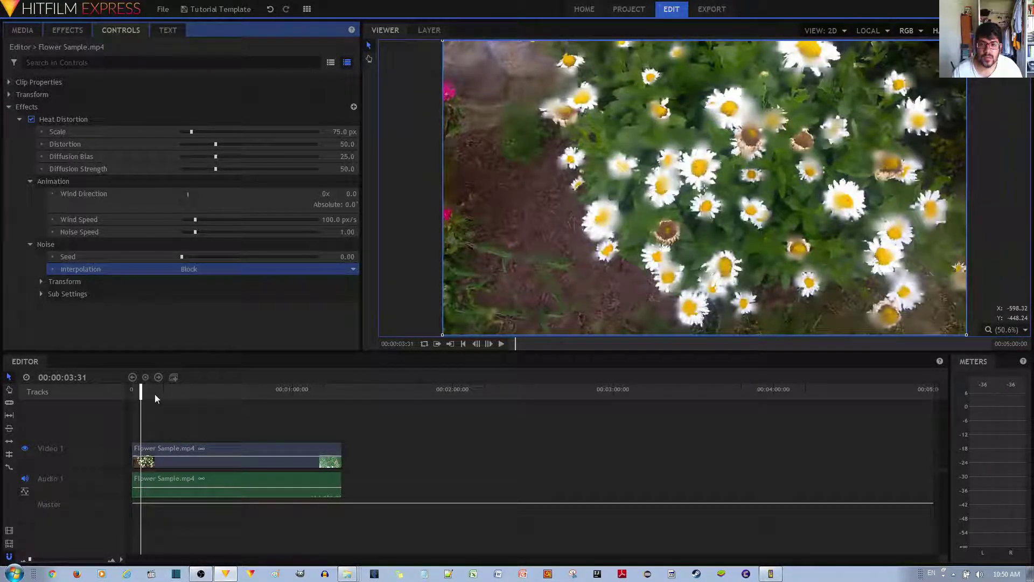
{"action": "left_click_drag", "start_coordinate": [142, 395], "coordinate": [125, 394]}
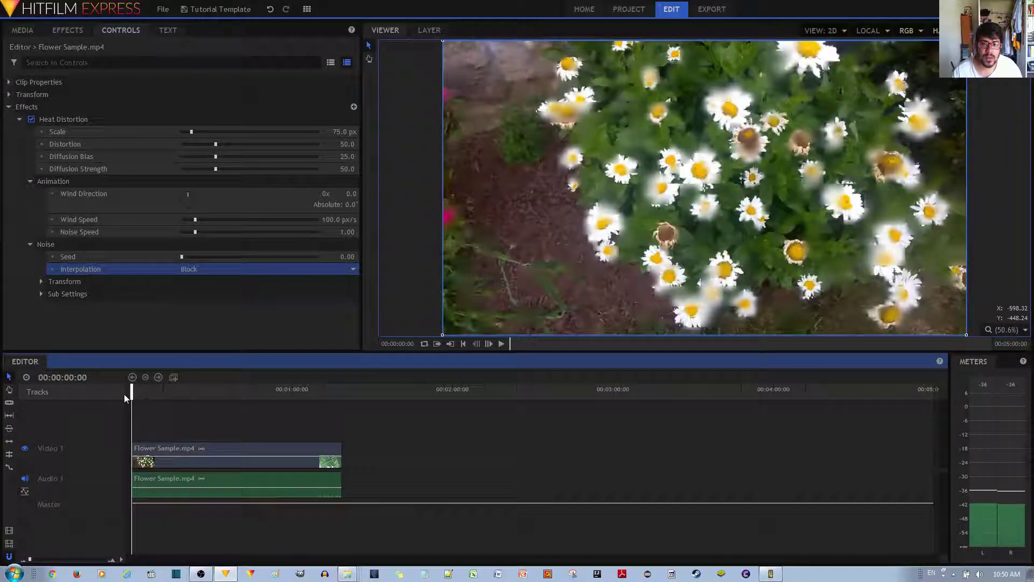